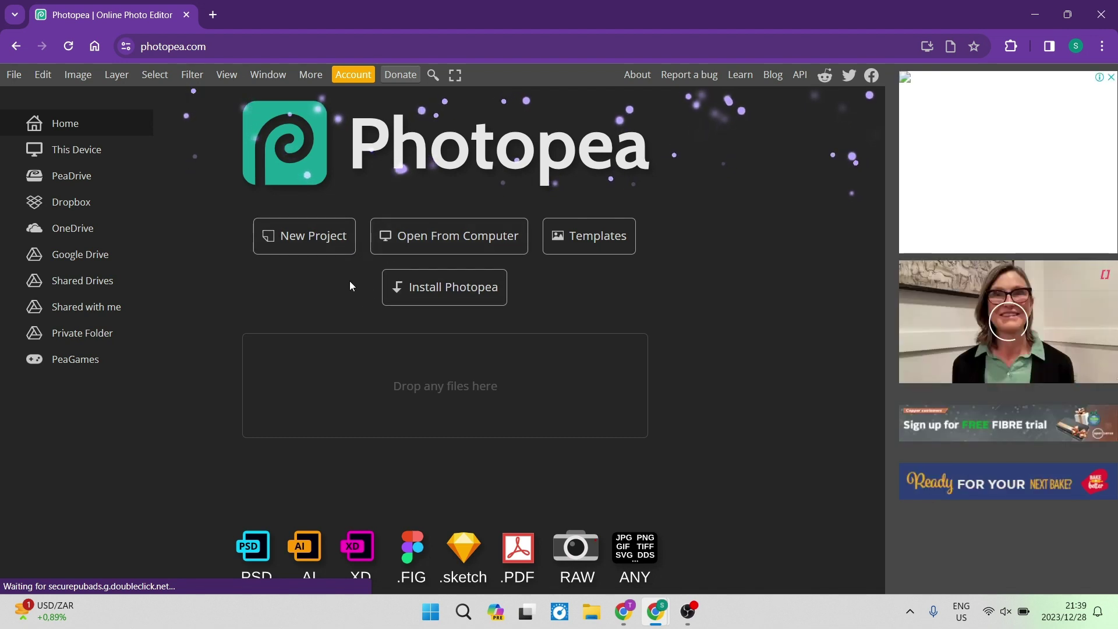
Step: Open the blank white T-shirt photo s-l960 from the computer's Downloads folder
{"action": "left_click", "coordinate": [440, 240]}
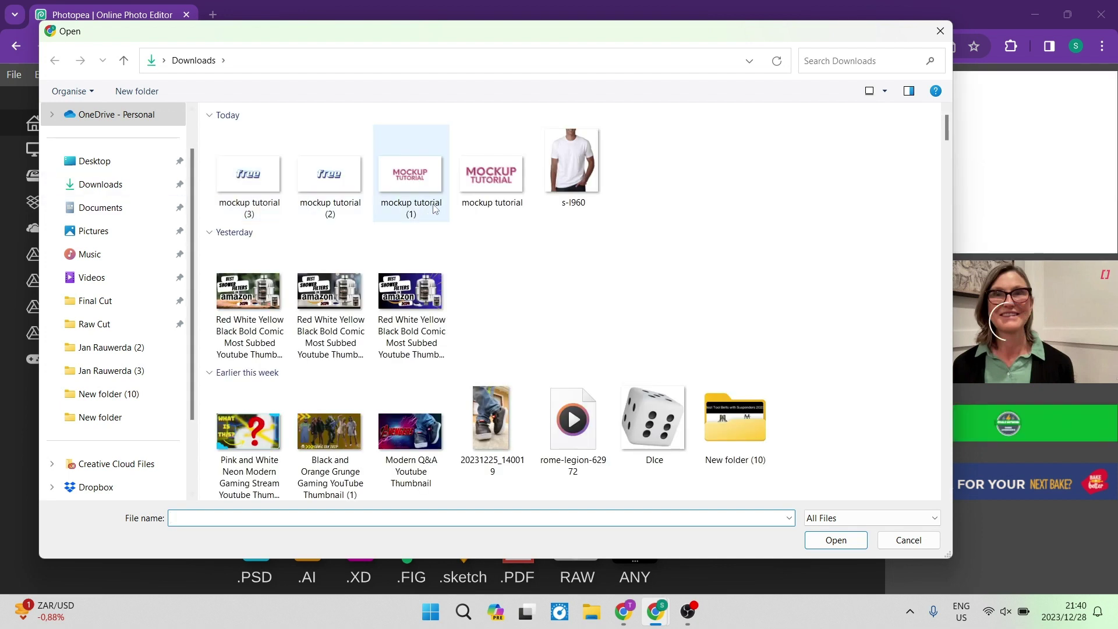
{"action": "left_click", "coordinate": [565, 170]}
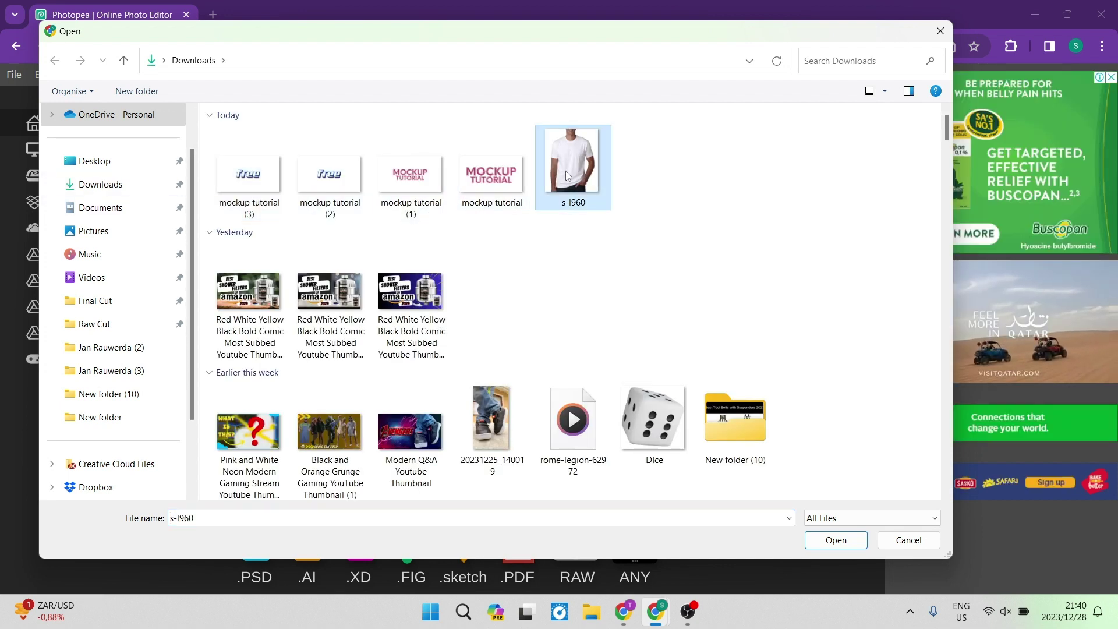
{"action": "left_click", "coordinate": [835, 539]}
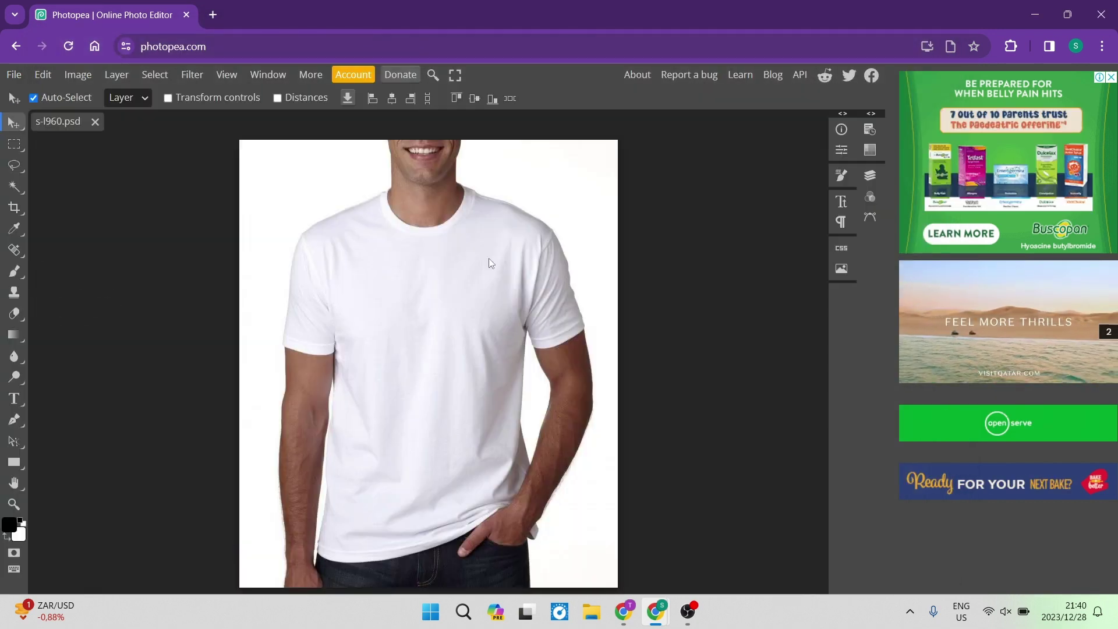
{"action": "scroll", "coordinate": [484, 327], "scroll_direction": "down", "scroll_amount": 1}
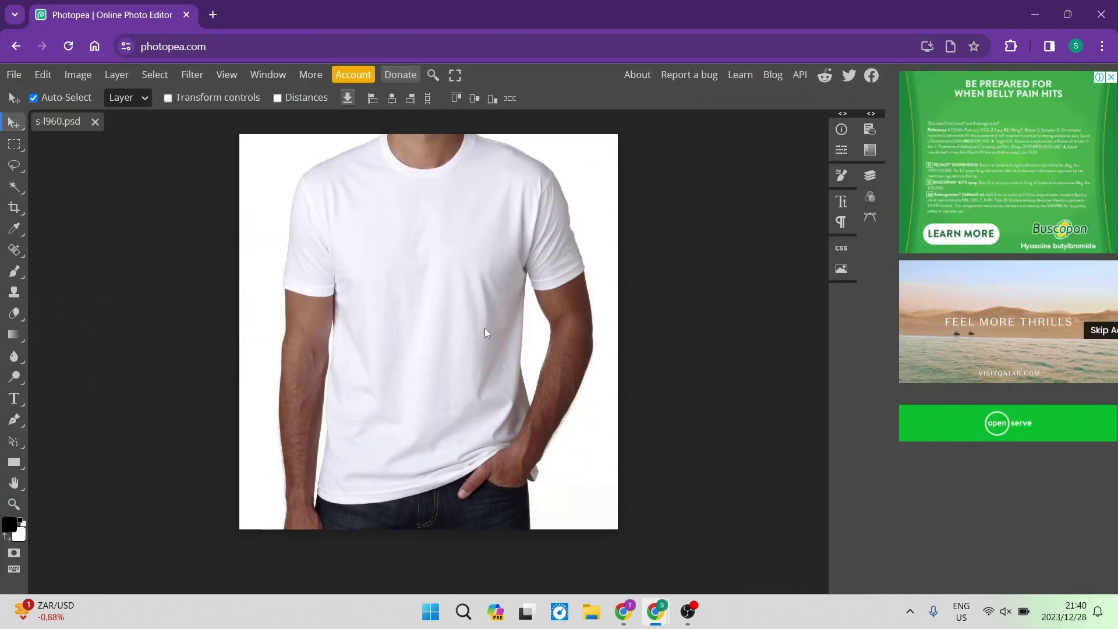
{"action": "scroll", "coordinate": [484, 327], "scroll_direction": "up", "scroll_amount": 1}
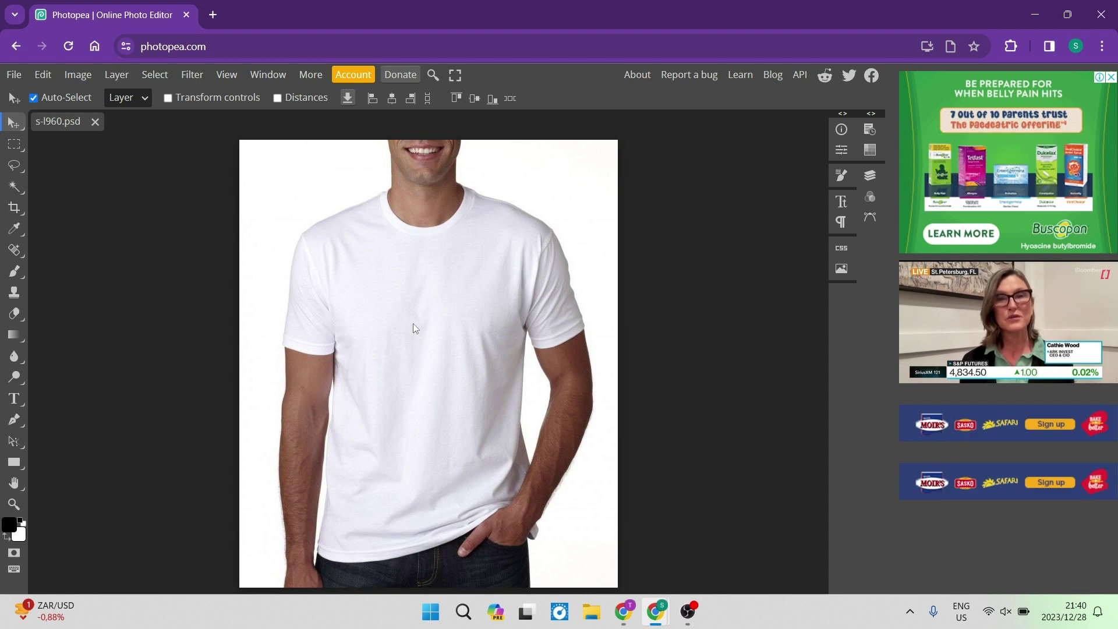
Step: Place the "mockup tutorial (3)" design with the word "free" on the T-shirt photo
{"action": "left_click", "coordinate": [14, 76]}
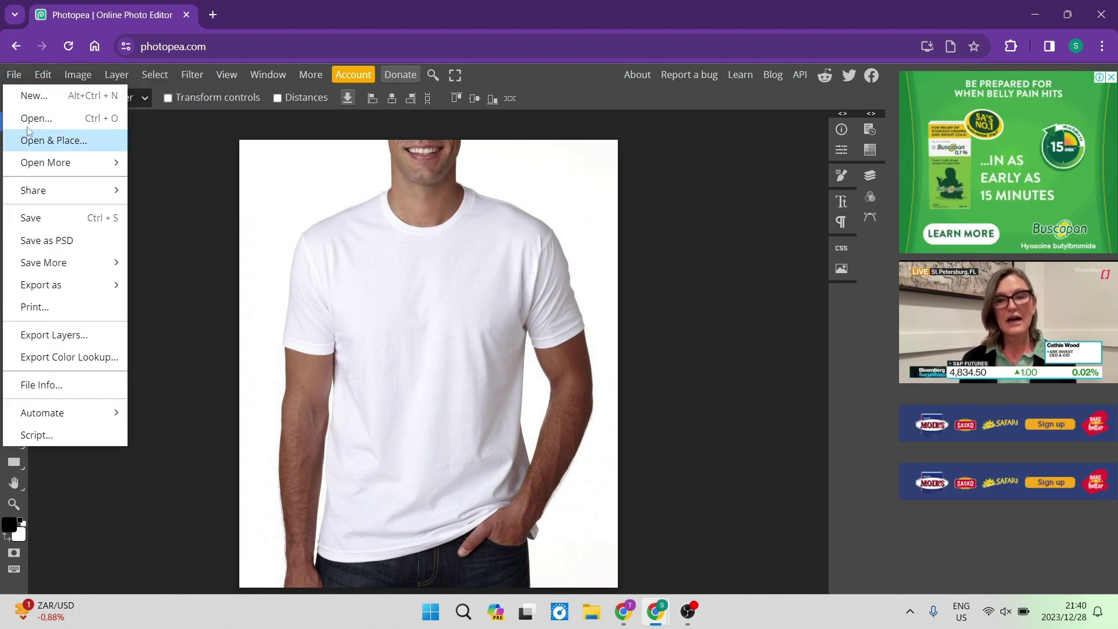
{"action": "left_click", "coordinate": [74, 145]}
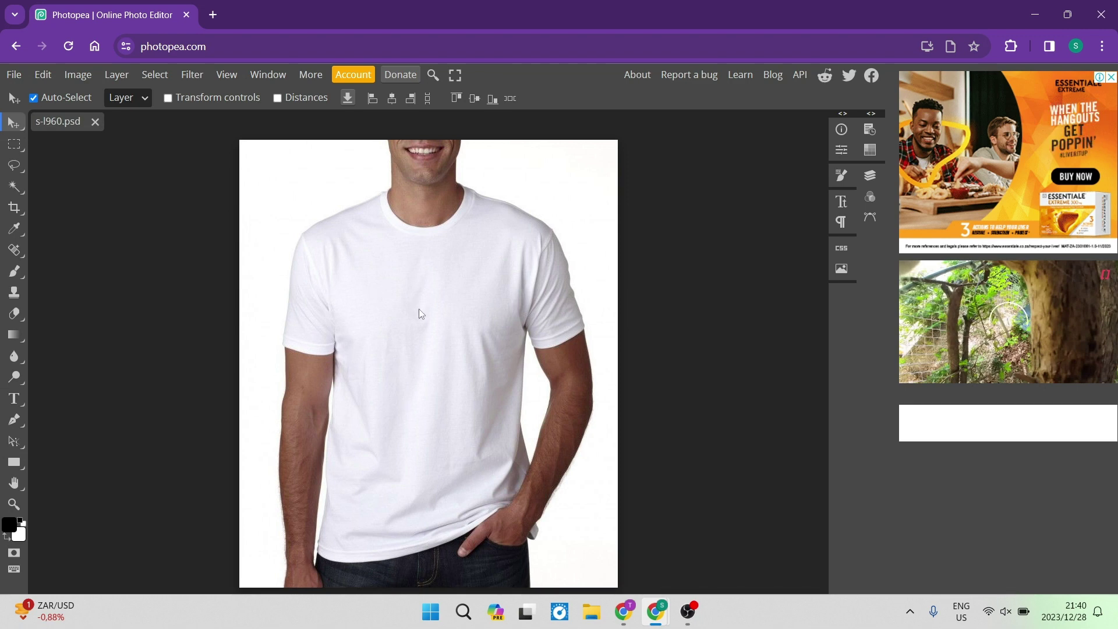
{"action": "key", "text": "ctrl+v"}
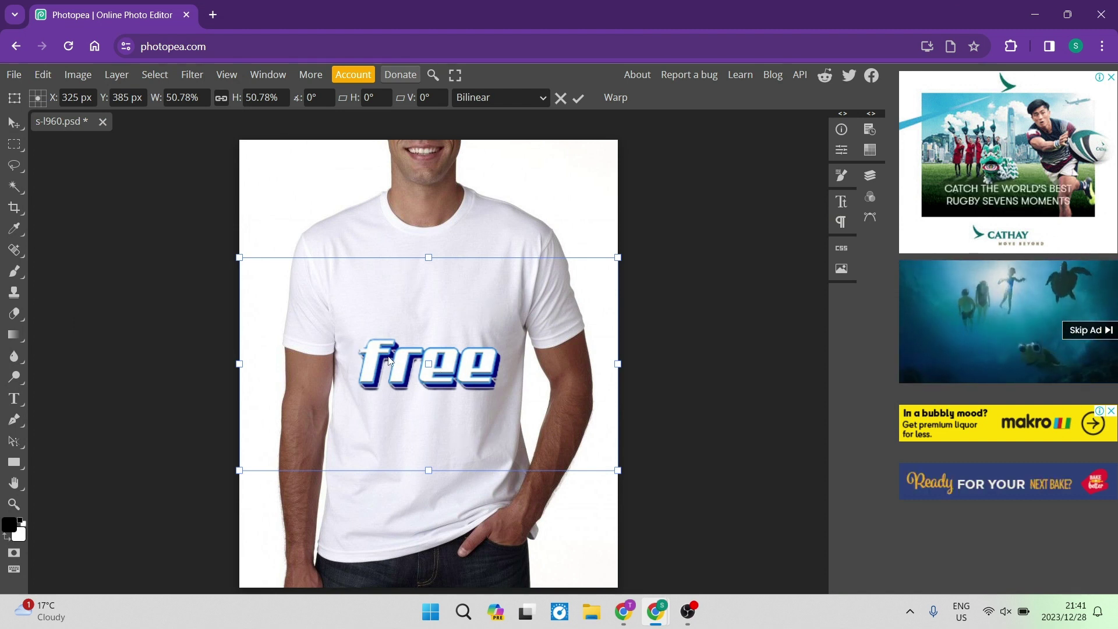
Step: Move the placed design up to the centre of the T-shirt's chest, at about X 322 px and Y 267 px
{"action": "left_click_drag", "start_coordinate": [438, 429], "coordinate": [430, 361]}
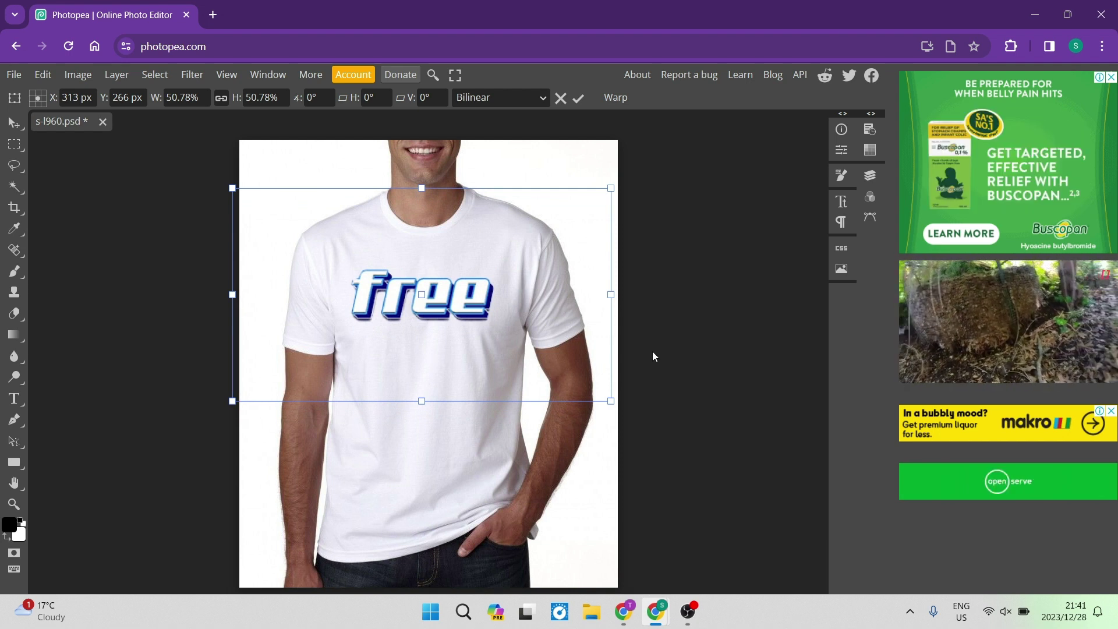
{"action": "key", "text": "Right"}
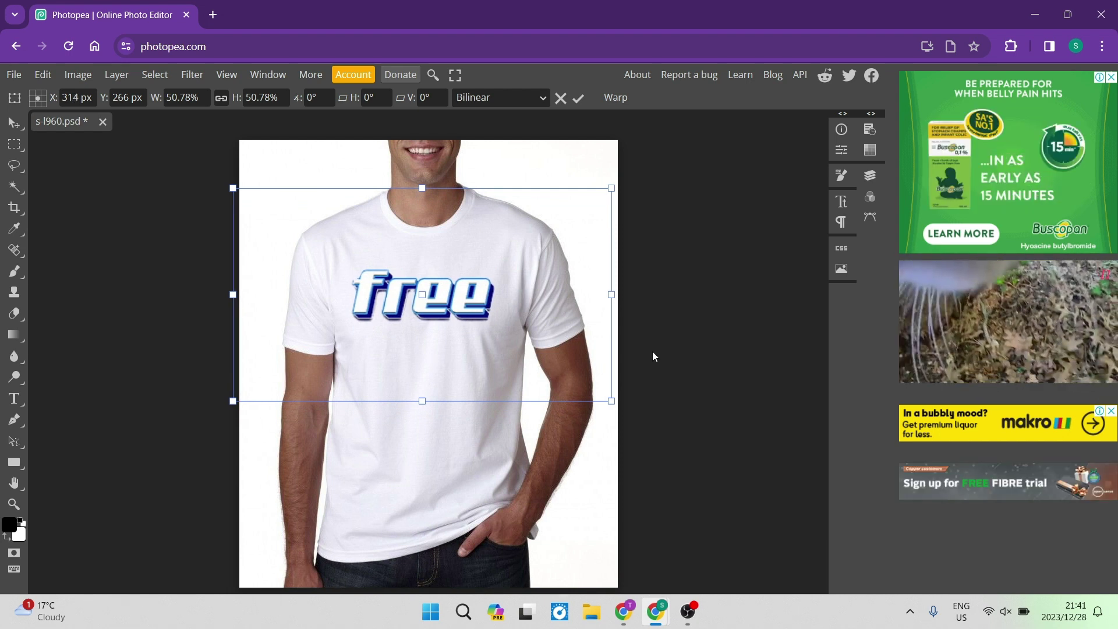
{"action": "key", "text": "Right"}
{"action": "key", "text": "Right"}
{"action": "key", "text": "Right"}
{"action": "key", "text": "Up"}
{"action": "key", "text": "Up"}
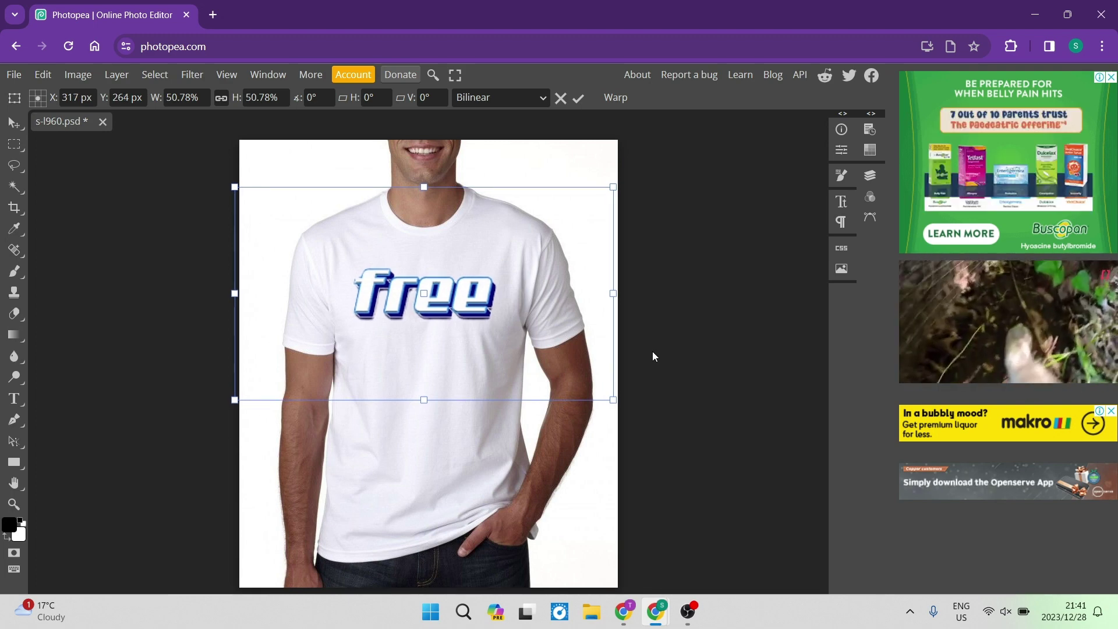
{"action": "key", "text": "Left"}
{"action": "key", "text": "Up"}
{"action": "key", "text": "Right"}
{"action": "key", "text": "Right"}
{"action": "key", "text": "Right"}
{"action": "key", "text": "Right"}
{"action": "key", "text": "Right"}
{"action": "key", "text": "Right"}
{"action": "key", "text": "Up"}
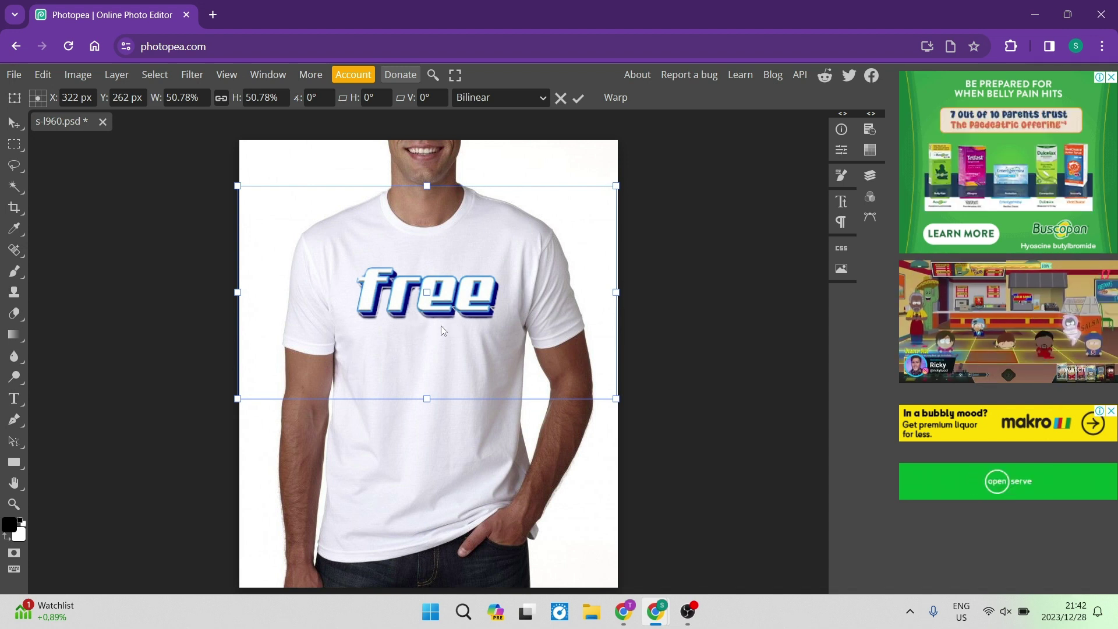
{"action": "left_click_drag", "start_coordinate": [442, 331], "coordinate": [442, 334]}
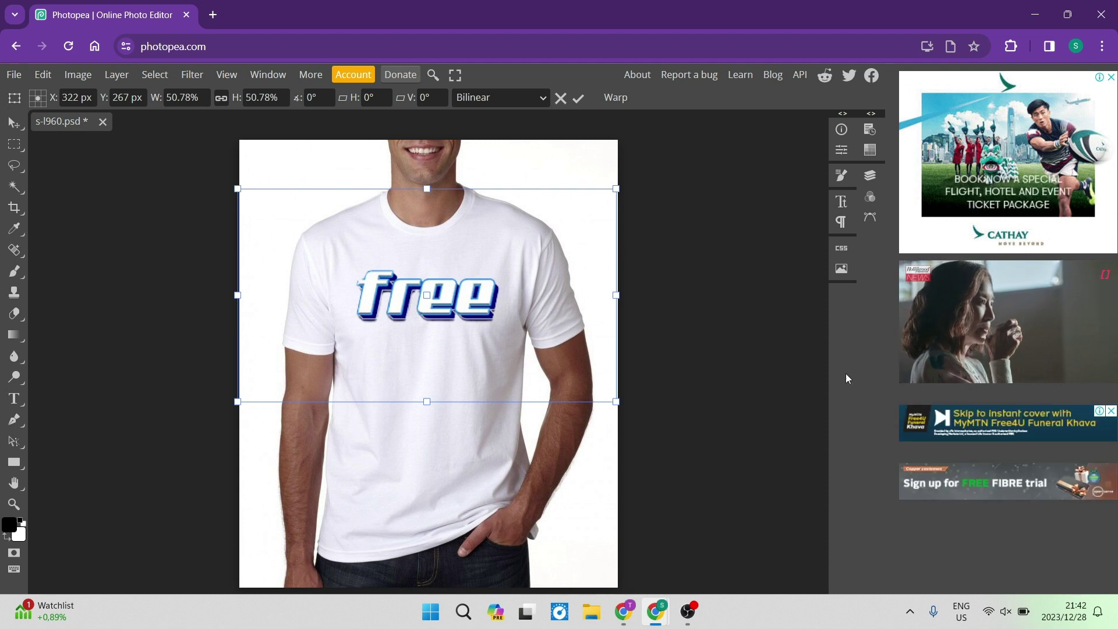
Step: Show the layer list, commit the design's placement and duplicate the Background layer
{"action": "left_click", "coordinate": [870, 117]}
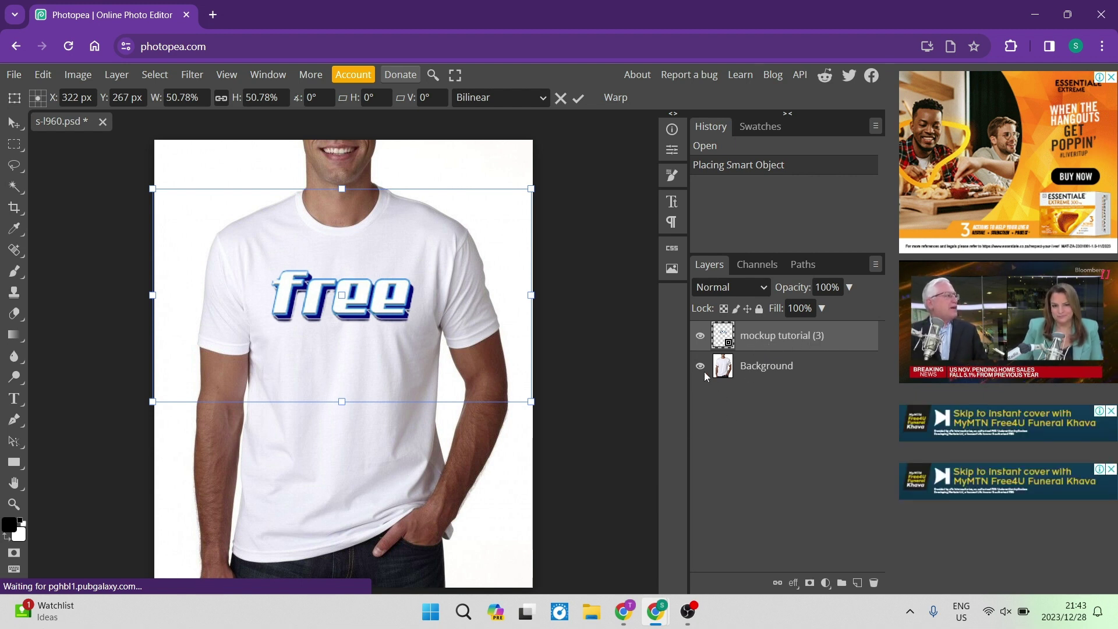
{"action": "left_click", "coordinate": [766, 365]}
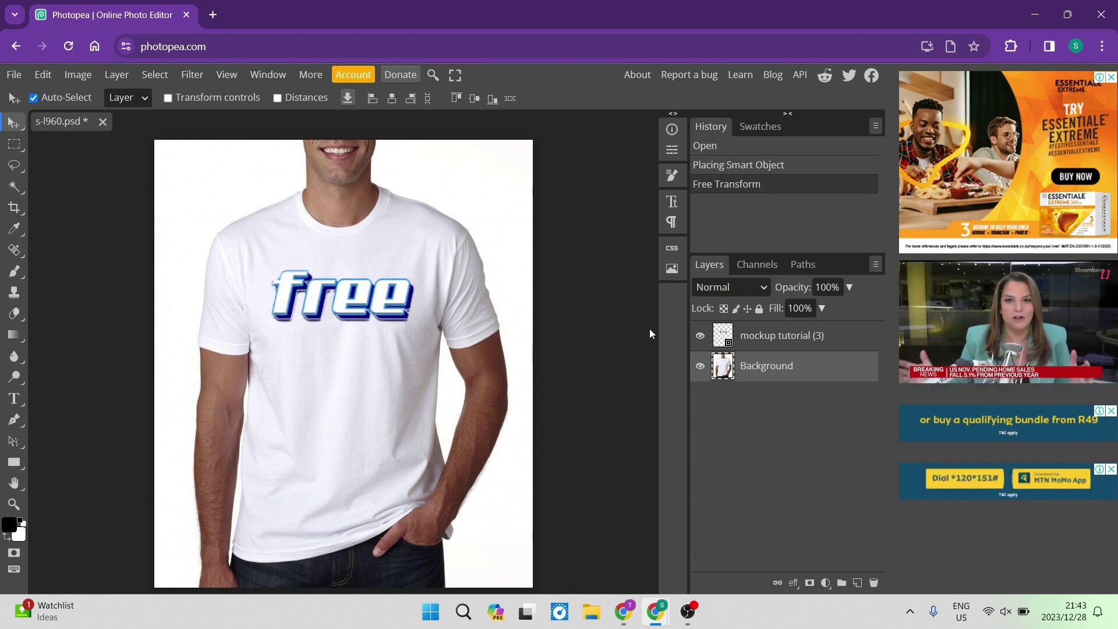
{"action": "right_click", "coordinate": [773, 370]}
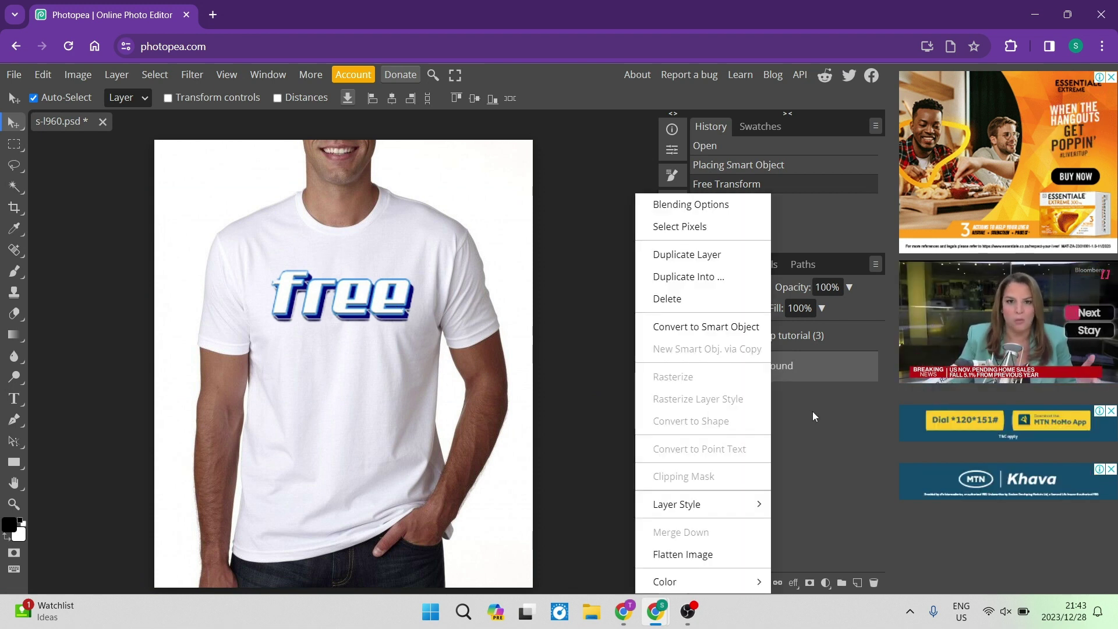
{"action": "left_click", "coordinate": [680, 256]}
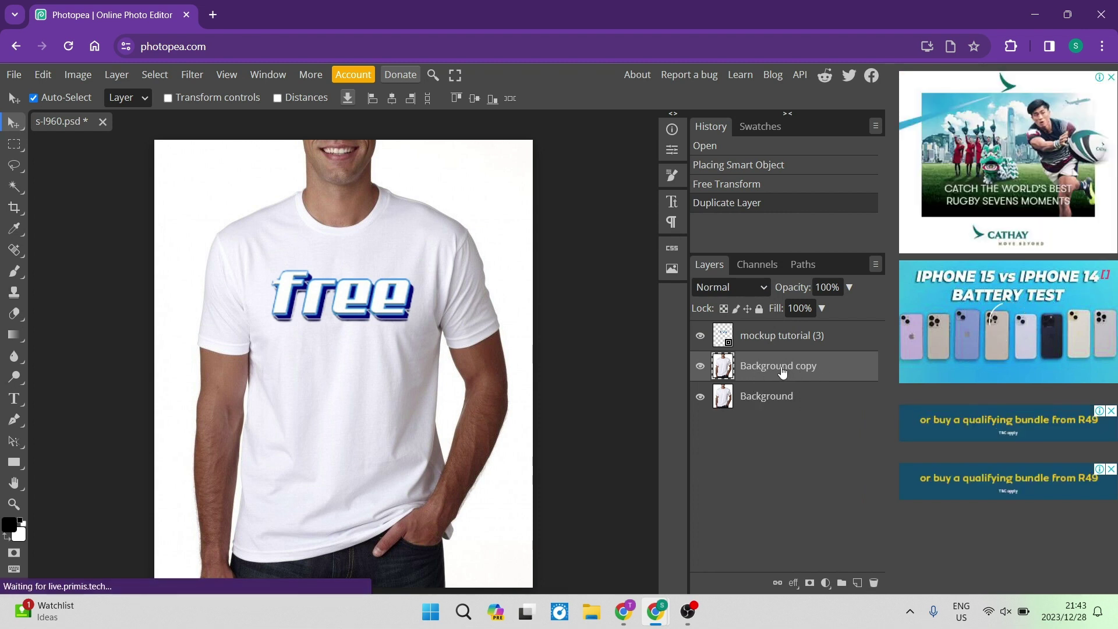
Step: Move the Background copy above the design layer and set its blend mode to Hard Light
{"action": "left_click_drag", "start_coordinate": [782, 373], "coordinate": [784, 328]}
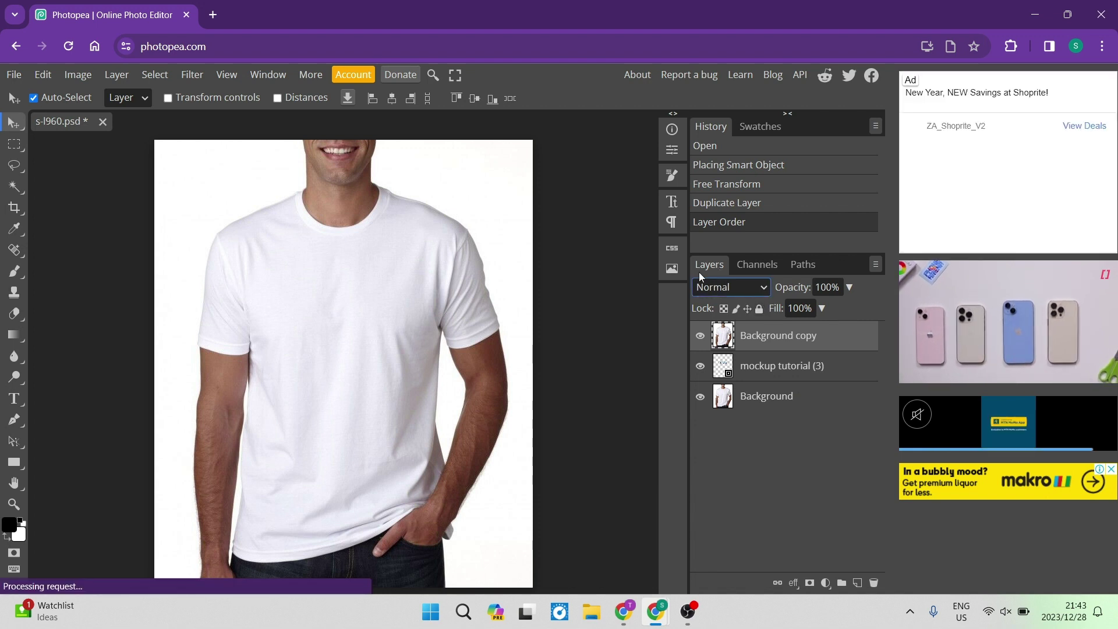
{"action": "left_click", "coordinate": [753, 288]}
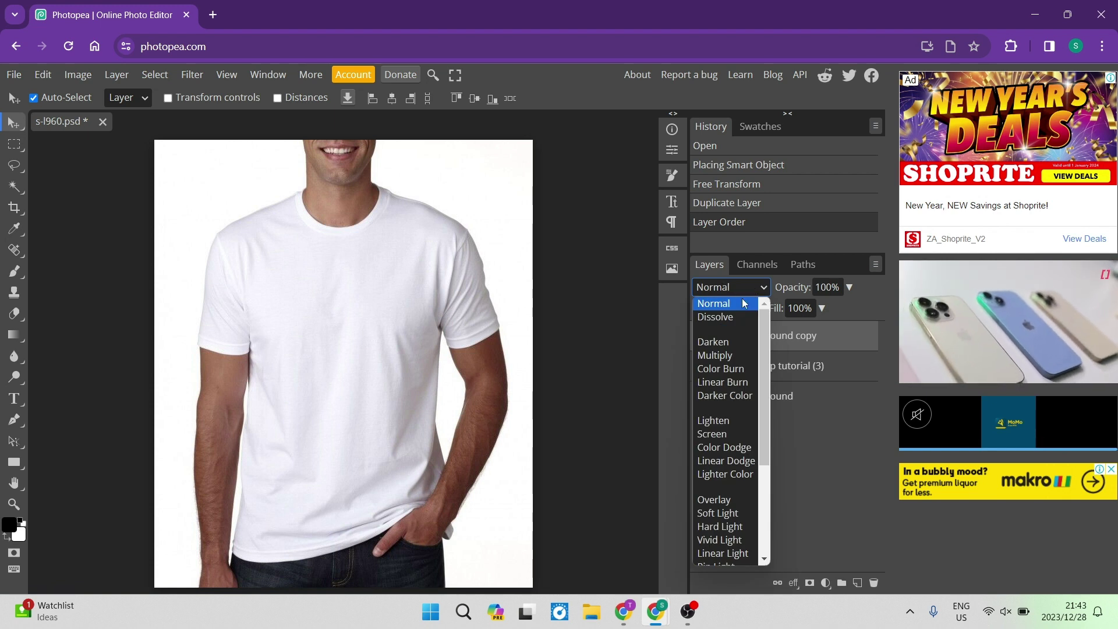
{"action": "left_click", "coordinate": [717, 527]}
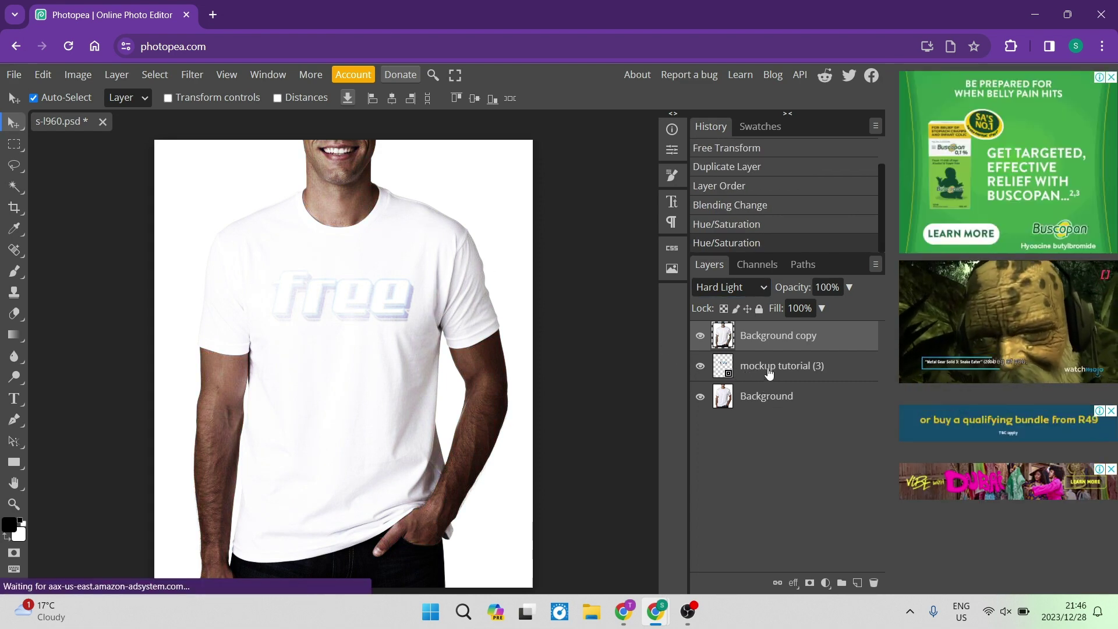
Step: Apply a Hue/Saturation adjustment with saturation -100 to the "mockup tutorial (3)" layer
{"action": "left_click", "coordinate": [760, 375]}
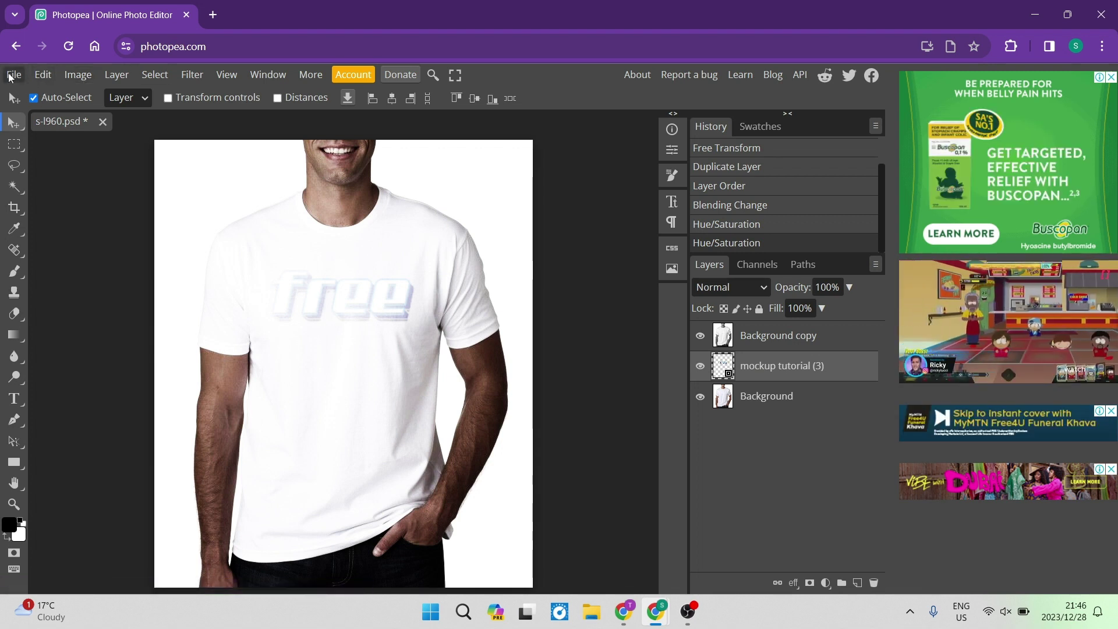
{"action": "left_click", "coordinate": [72, 74]}
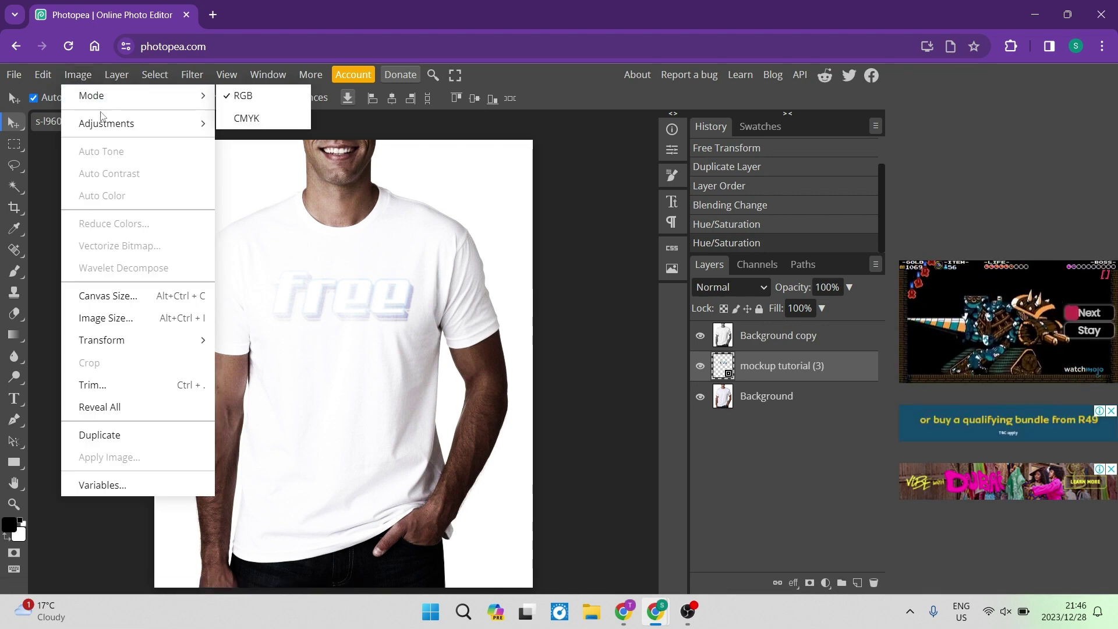
{"action": "mouse_move", "coordinate": [104, 124]}
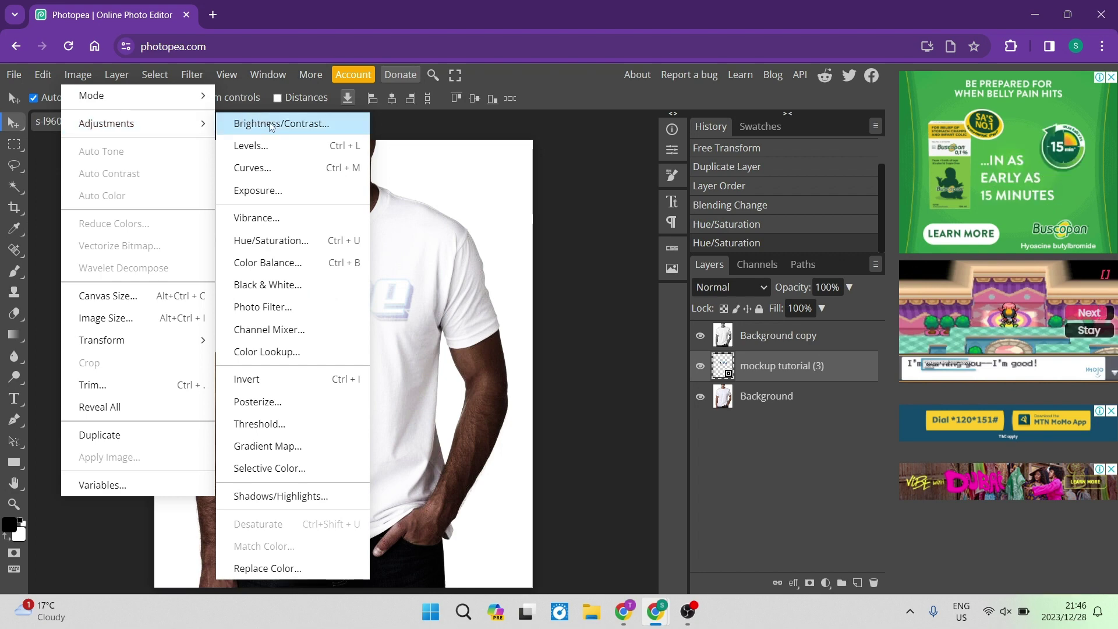
{"action": "left_click", "coordinate": [309, 241]}
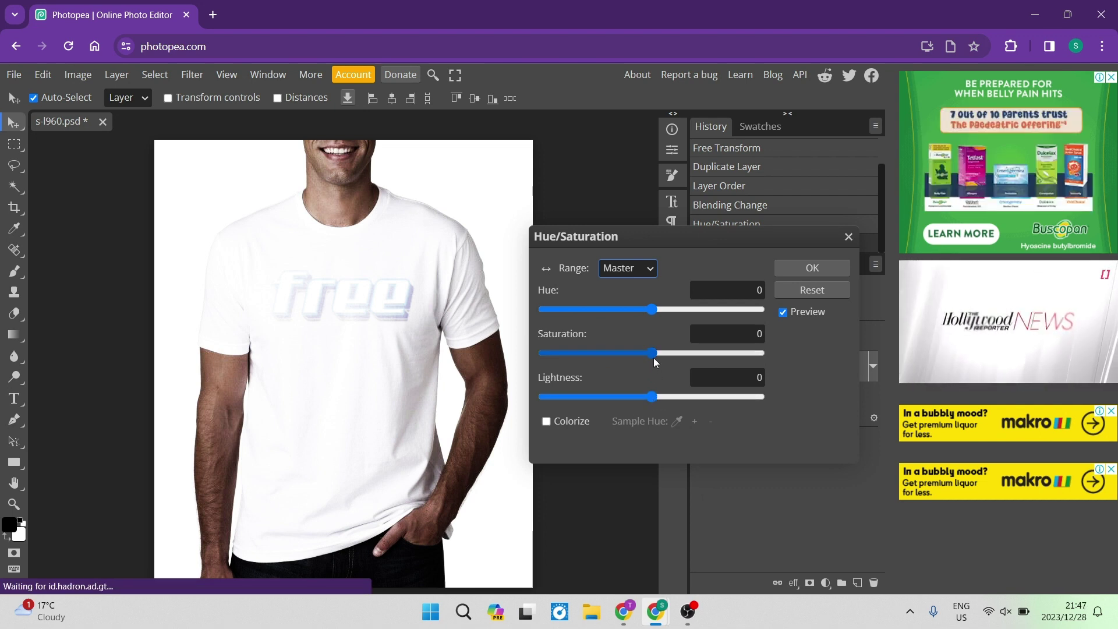
{"action": "left_click_drag", "start_coordinate": [653, 352], "coordinate": [460, 352]}
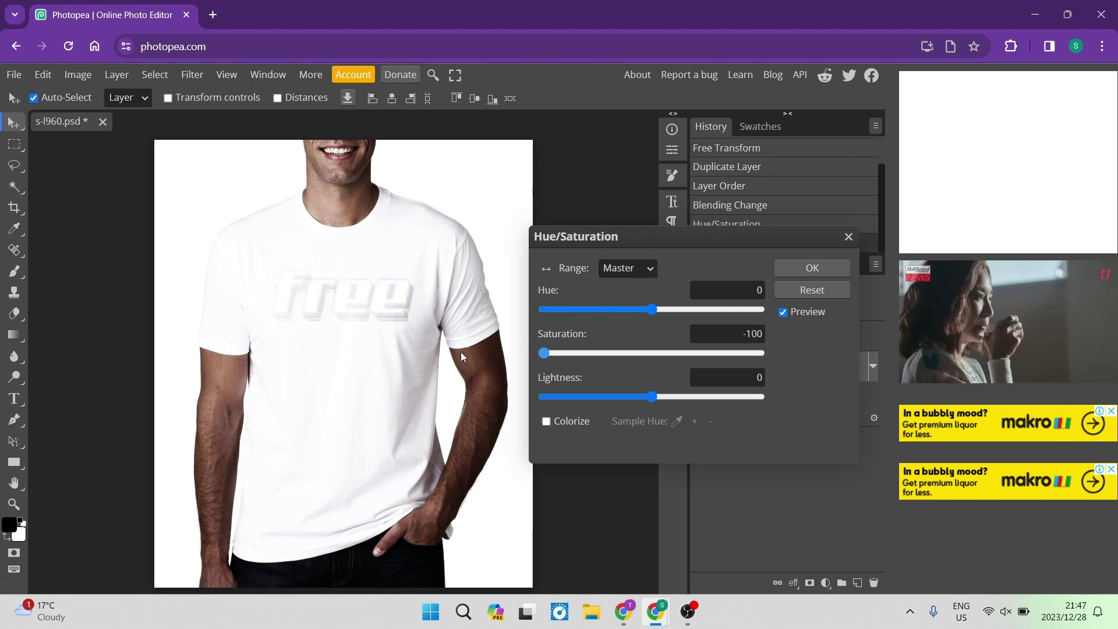
{"action": "left_click", "coordinate": [807, 271]}
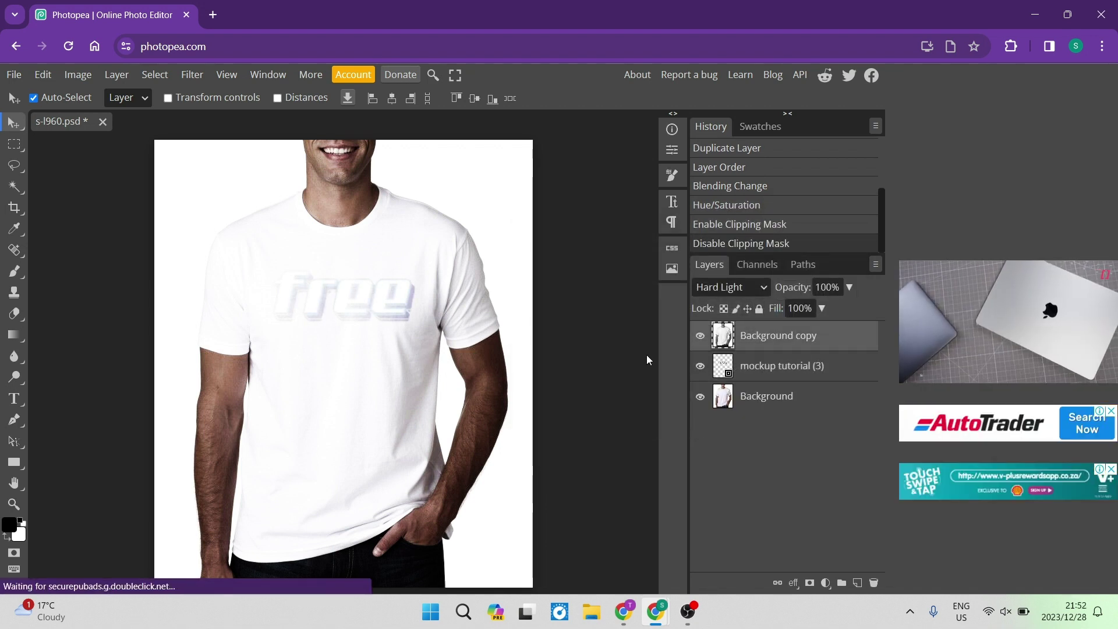
Step: Clip the Background copy to the design layer with a clipping mask
{"action": "right_click", "coordinate": [765, 342]}
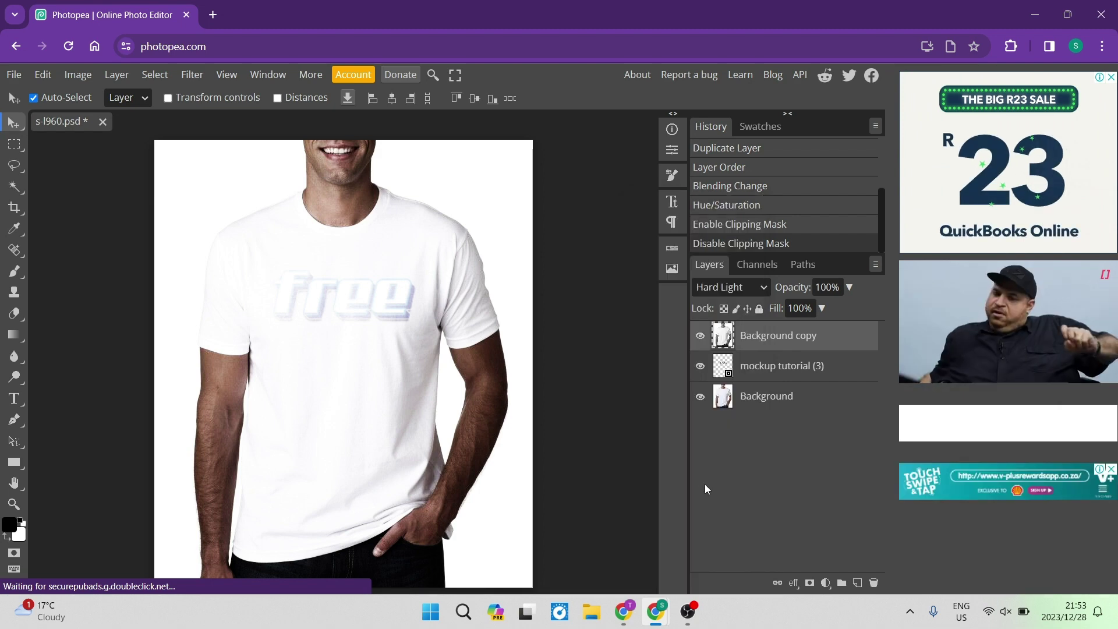
{"action": "left_click", "coordinate": [675, 477]}
{"action": "right_click", "coordinate": [805, 346]}
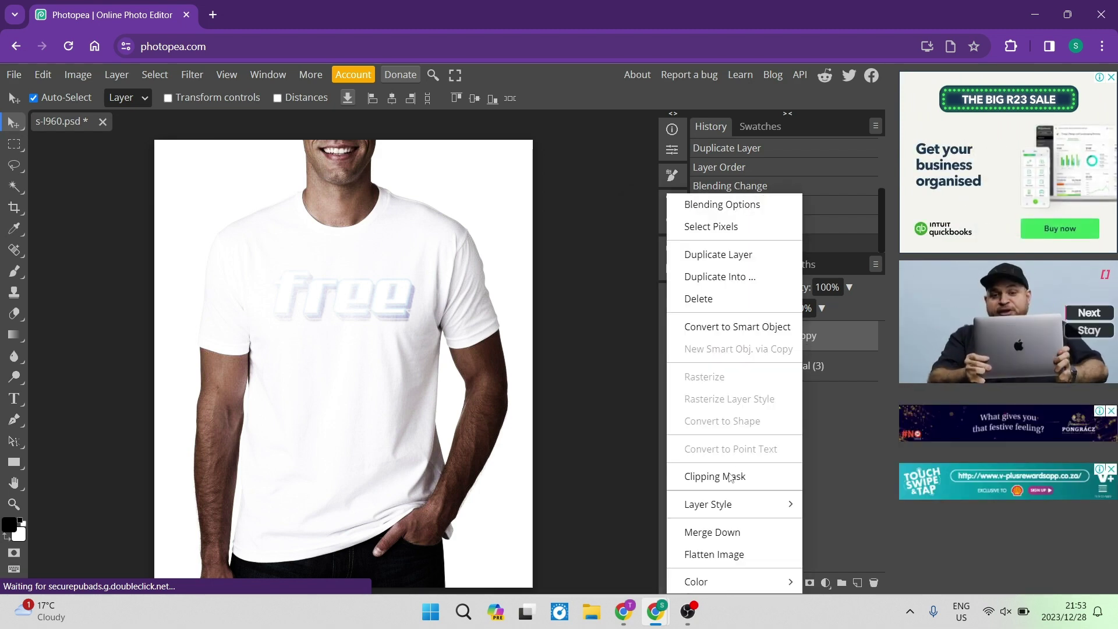
{"action": "left_click", "coordinate": [705, 479]}
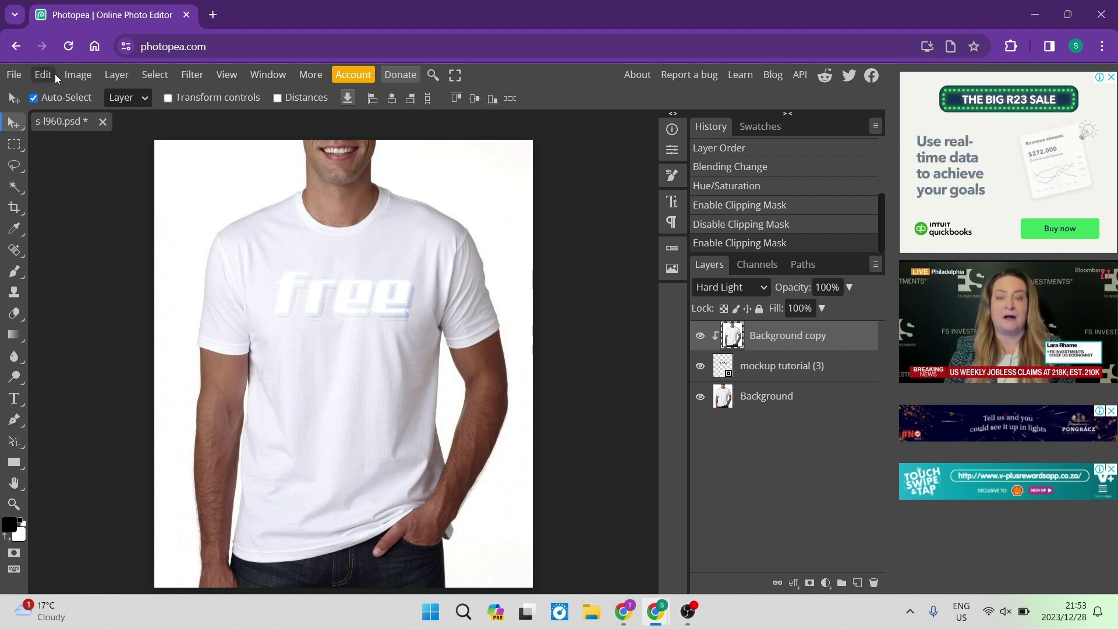
Step: Start a Curves adjustment on the Background copy and pull a lower curve point down to about input 103, output 31
{"action": "left_click", "coordinate": [70, 74]}
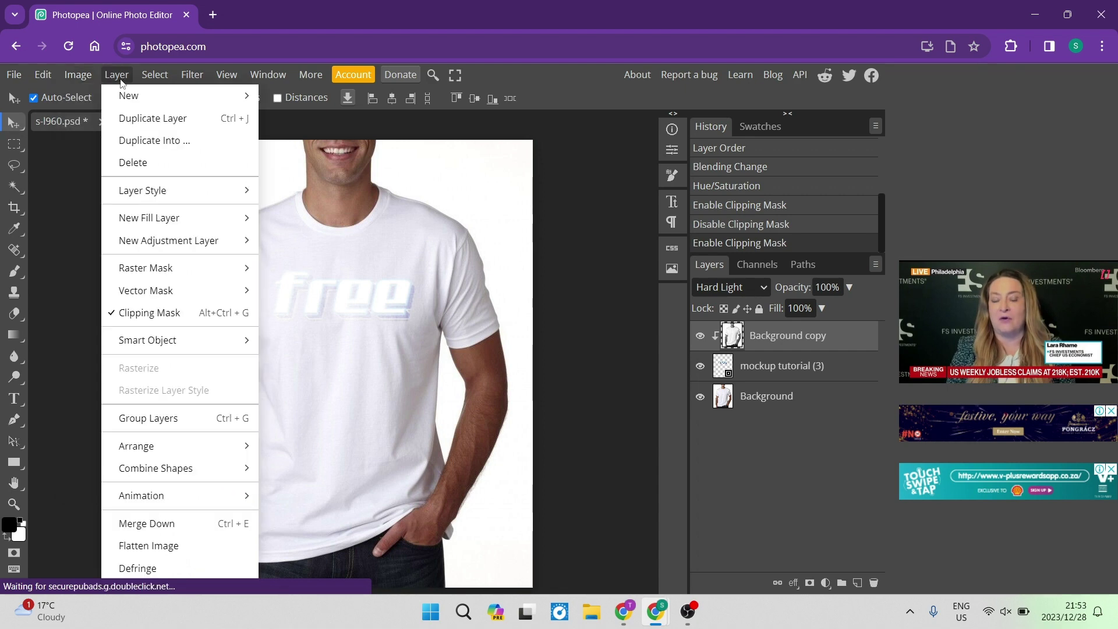
{"action": "mouse_move", "coordinate": [201, 128]}
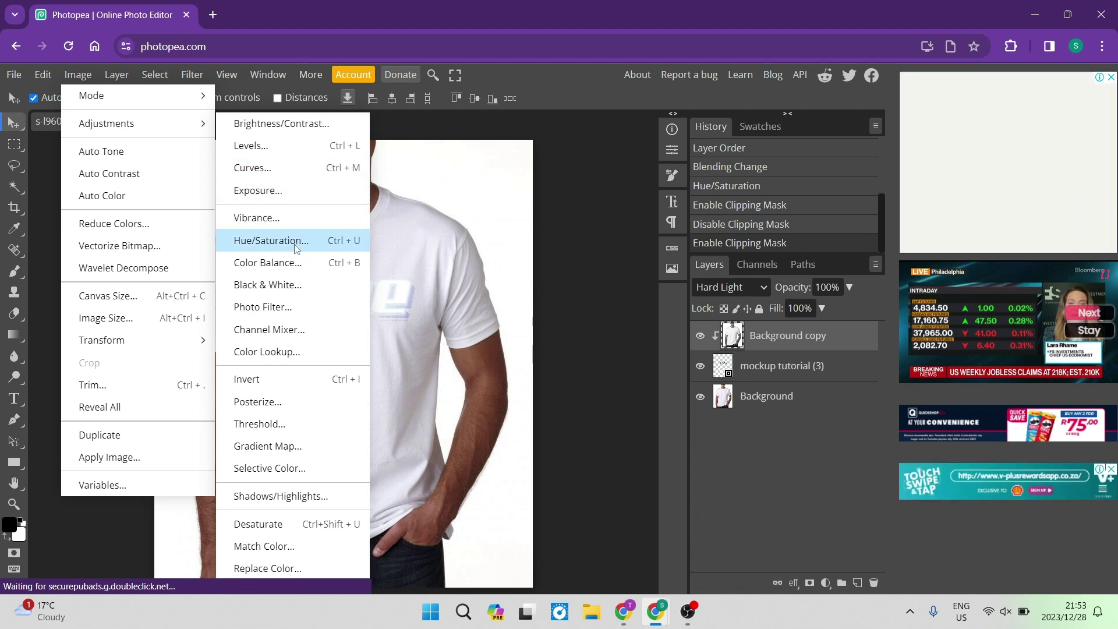
{"action": "left_click", "coordinate": [285, 169]}
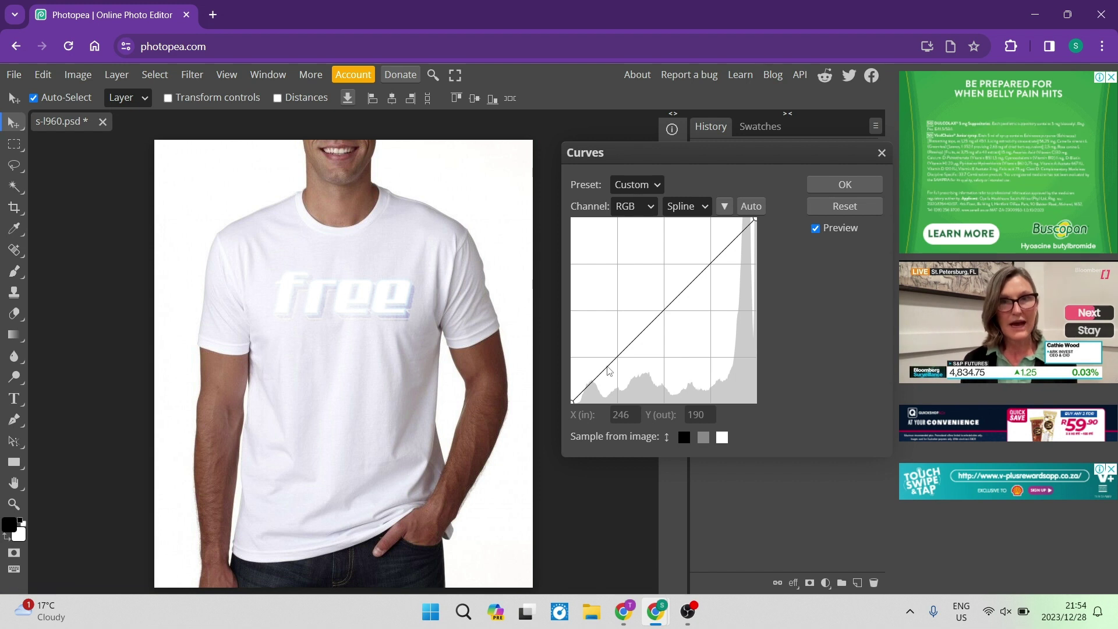
{"action": "left_click_drag", "start_coordinate": [612, 367], "coordinate": [645, 380]}
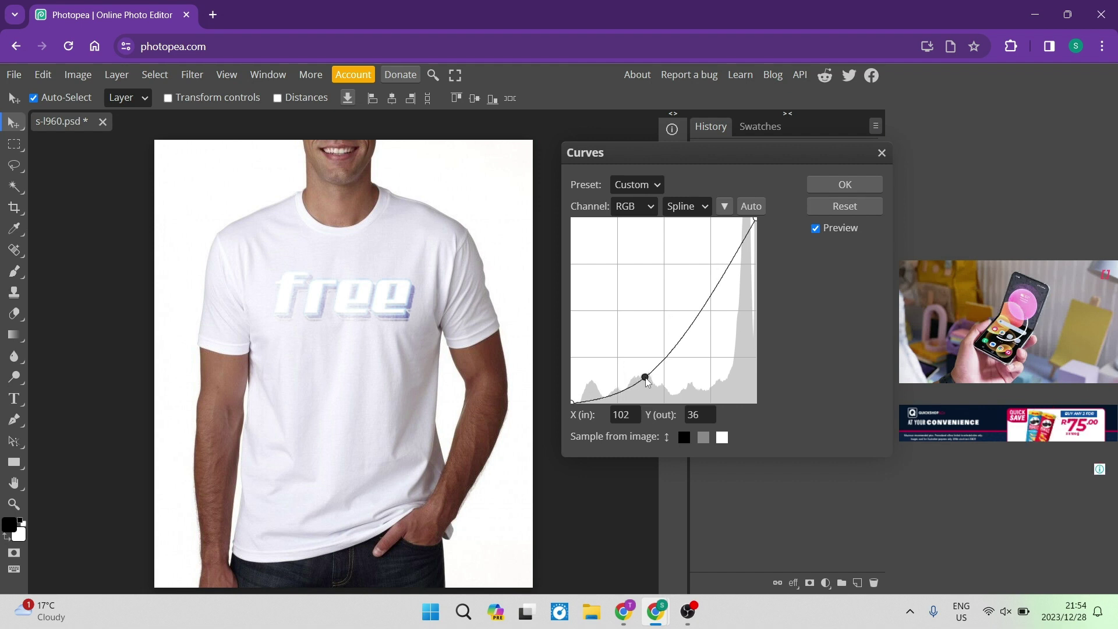
{"action": "left_click_drag", "start_coordinate": [647, 378], "coordinate": [646, 383]}
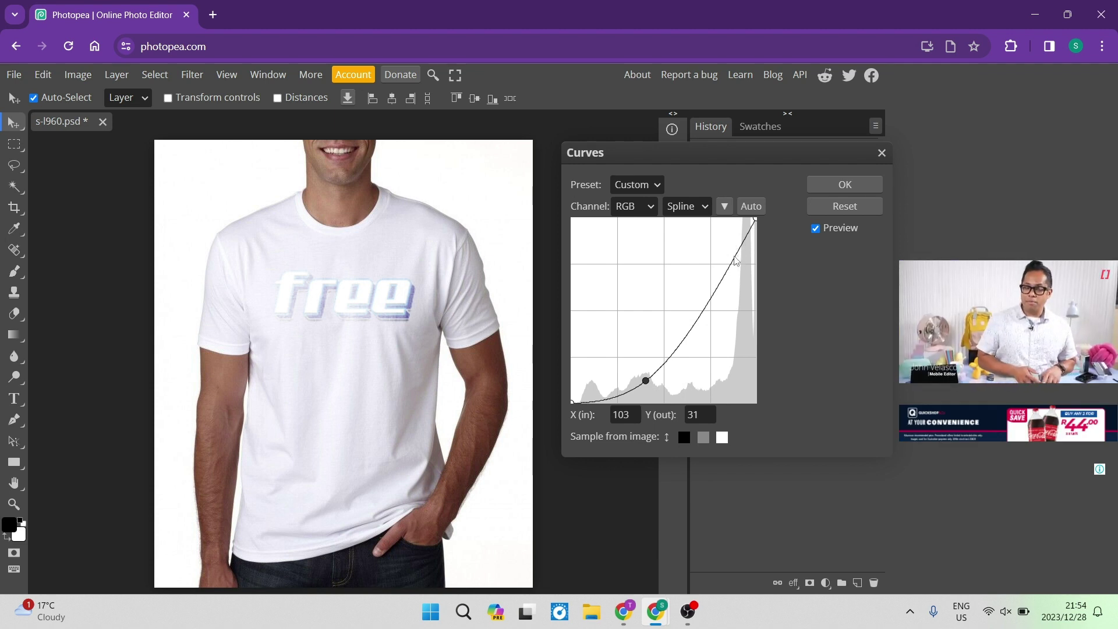
Step: Add a highlight curve point at about input 243, output 182, shift the lower point to about 142, 33, and apply the Curves adjustment
{"action": "left_click", "coordinate": [735, 256]}
{"action": "left_click_drag", "start_coordinate": [735, 259], "coordinate": [749, 272]}
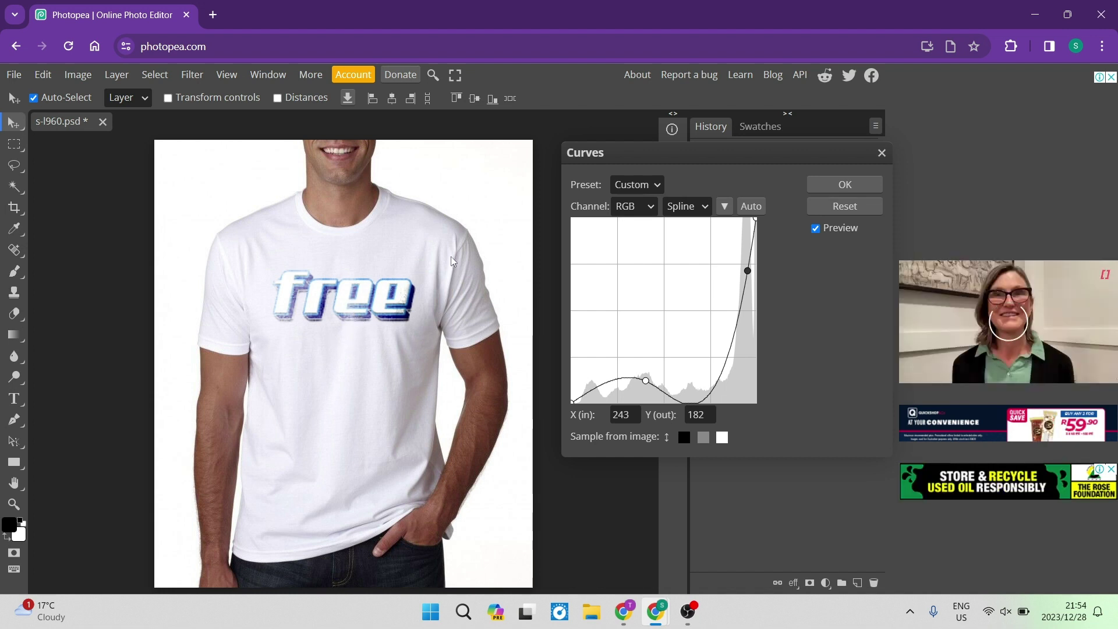
{"action": "left_click", "coordinate": [645, 382]}
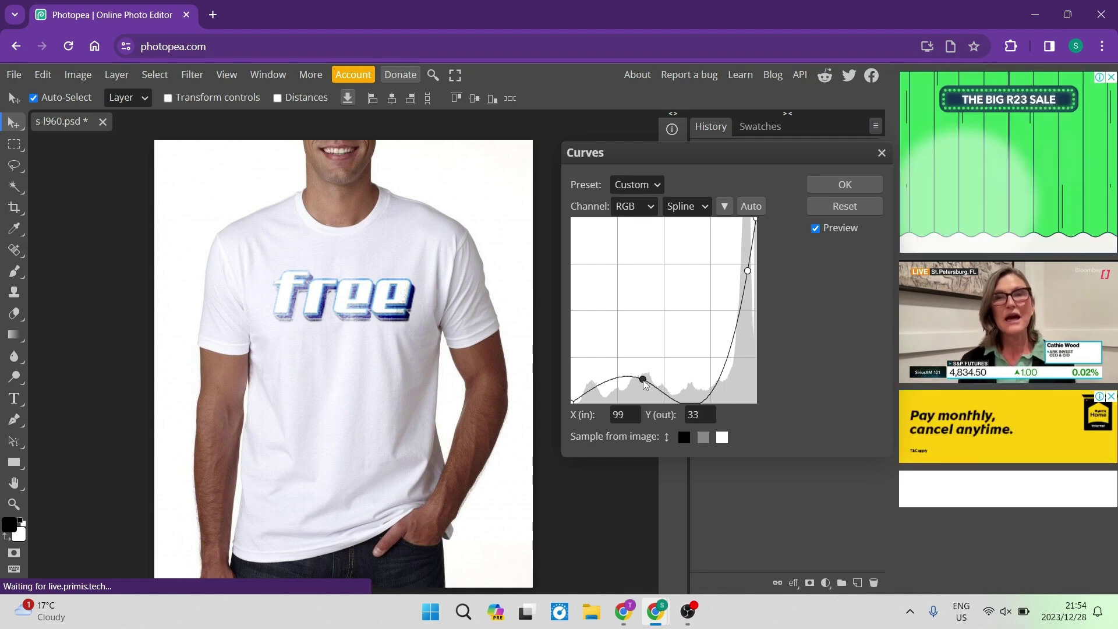
{"action": "left_click_drag", "start_coordinate": [645, 382], "coordinate": [673, 384]}
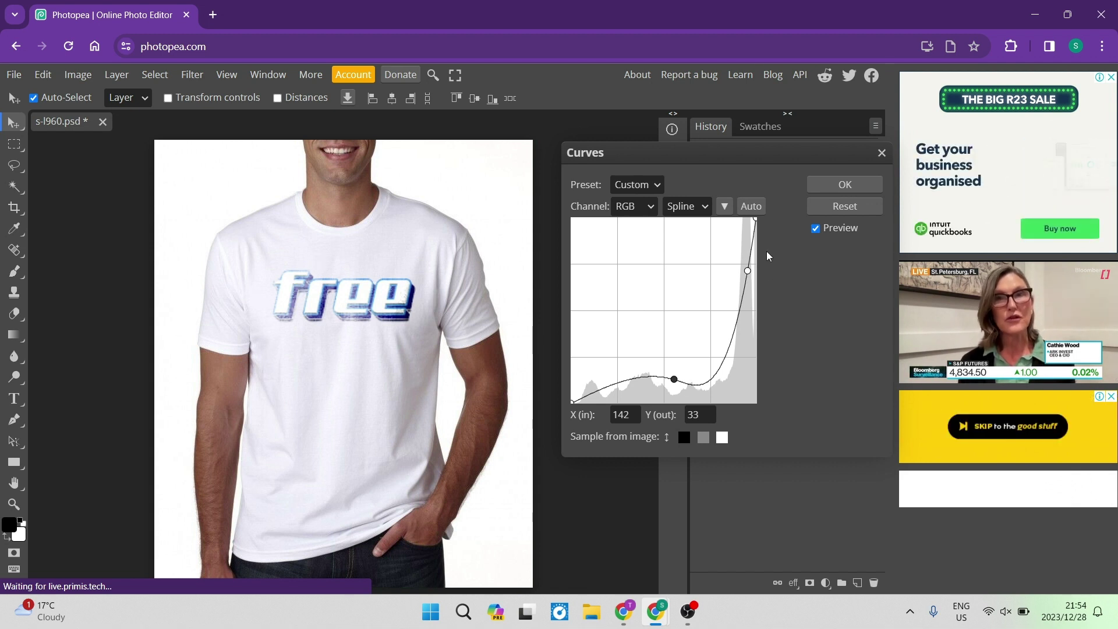
{"action": "left_click", "coordinate": [834, 187]}
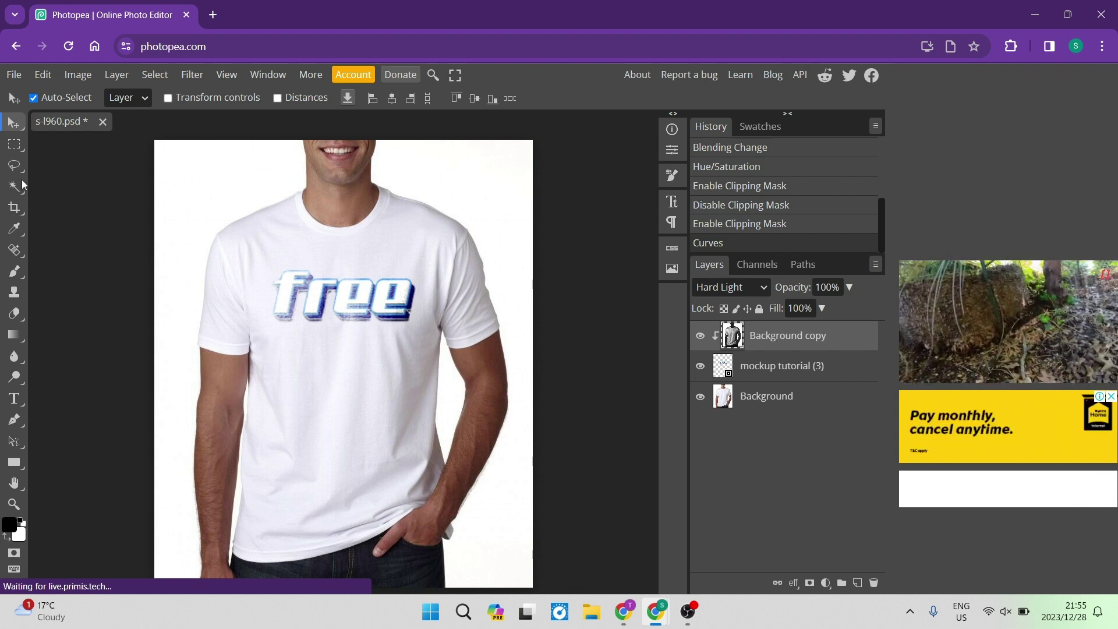
Step: Set up a JPG export of the mockup with the quality at 100%
{"action": "left_click", "coordinate": [13, 76]}
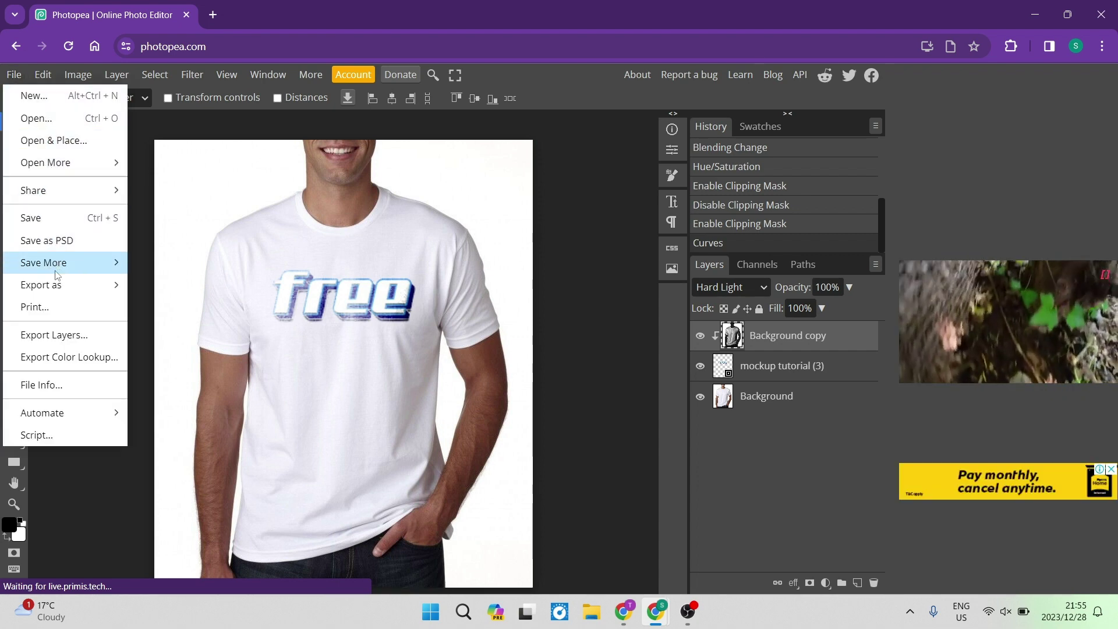
{"action": "mouse_move", "coordinate": [55, 285]}
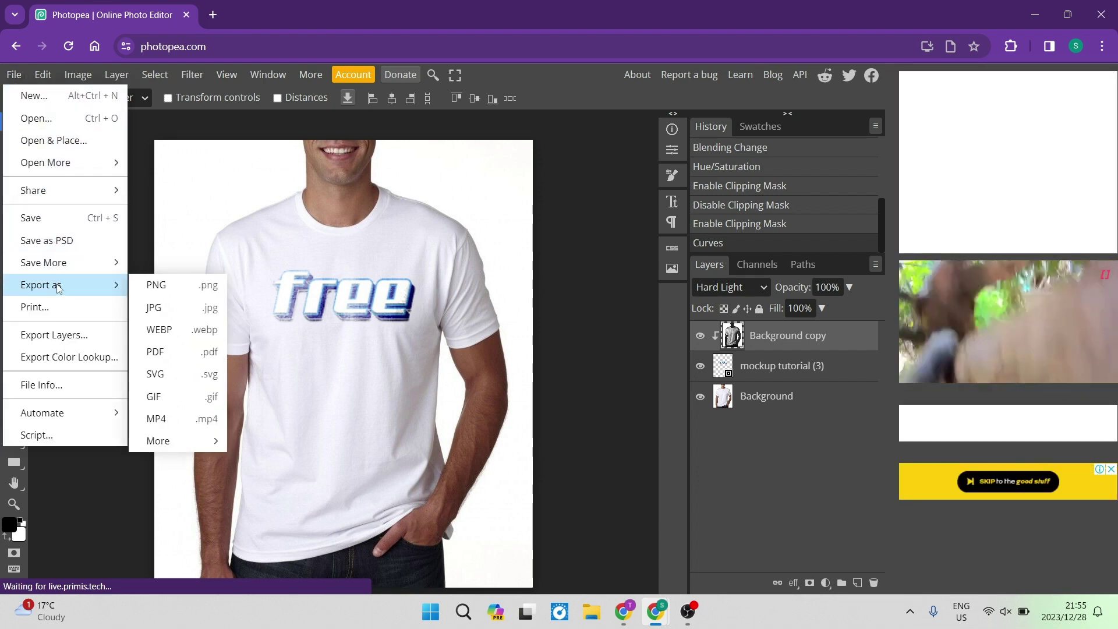
{"action": "left_click", "coordinate": [196, 311]}
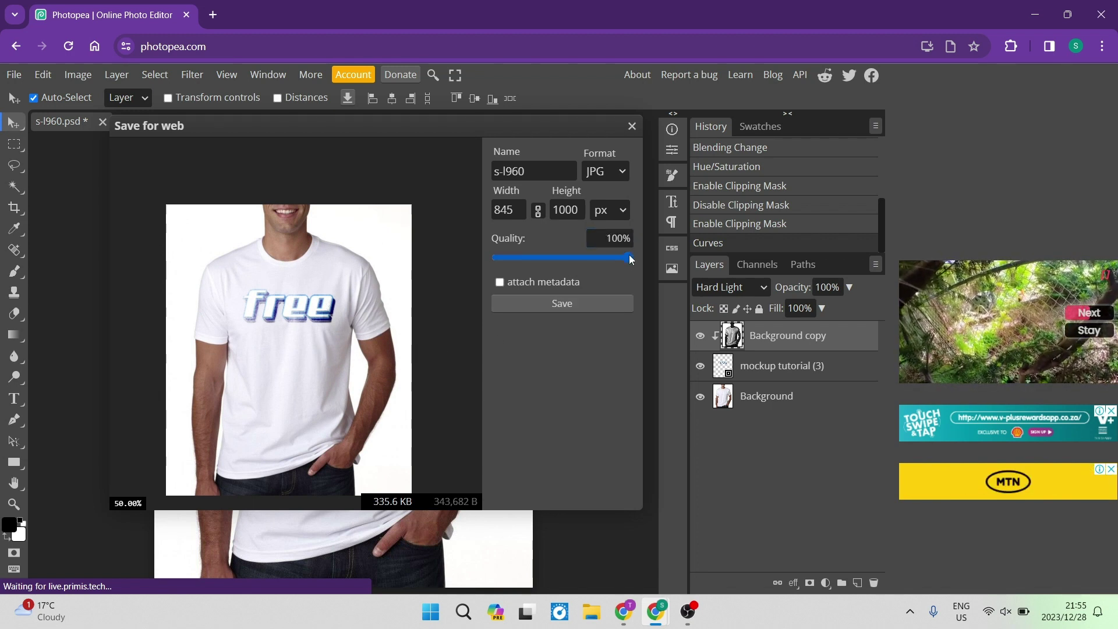
{"action": "left_click_drag", "start_coordinate": [630, 259], "coordinate": [587, 263]}
{"action": "left_click_drag", "start_coordinate": [471, 268], "coordinate": [674, 266]}
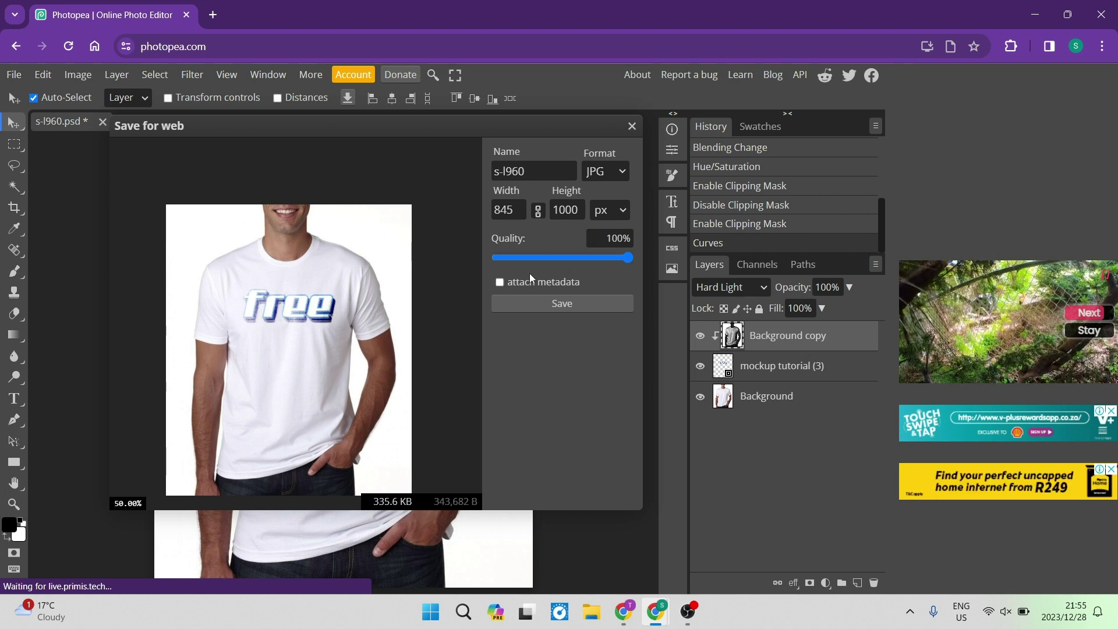
Step: Set the export height to 2000 px with proportional width and check the whole image in the export preview
{"action": "double_click", "coordinate": [564, 209]}
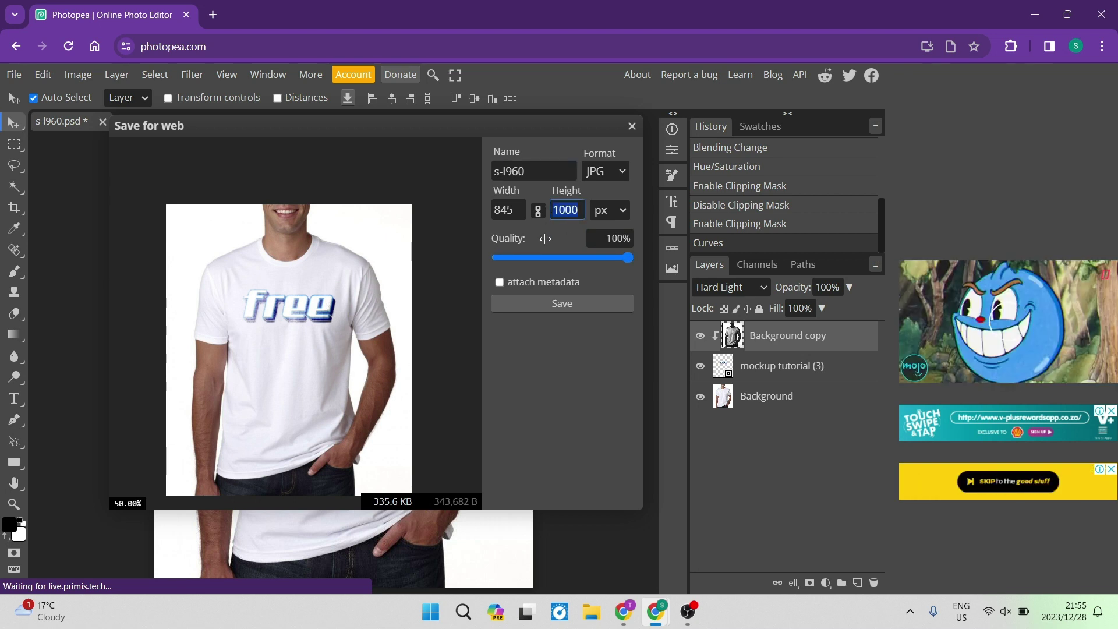
{"action": "type", "text": "20"}
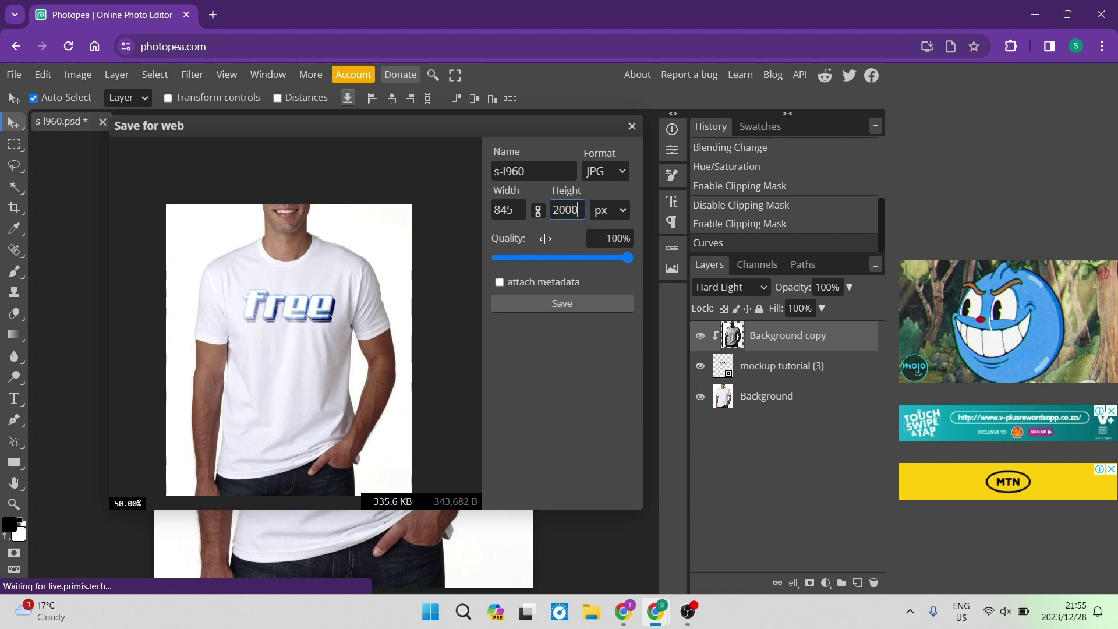
{"action": "key", "text": "Return"}
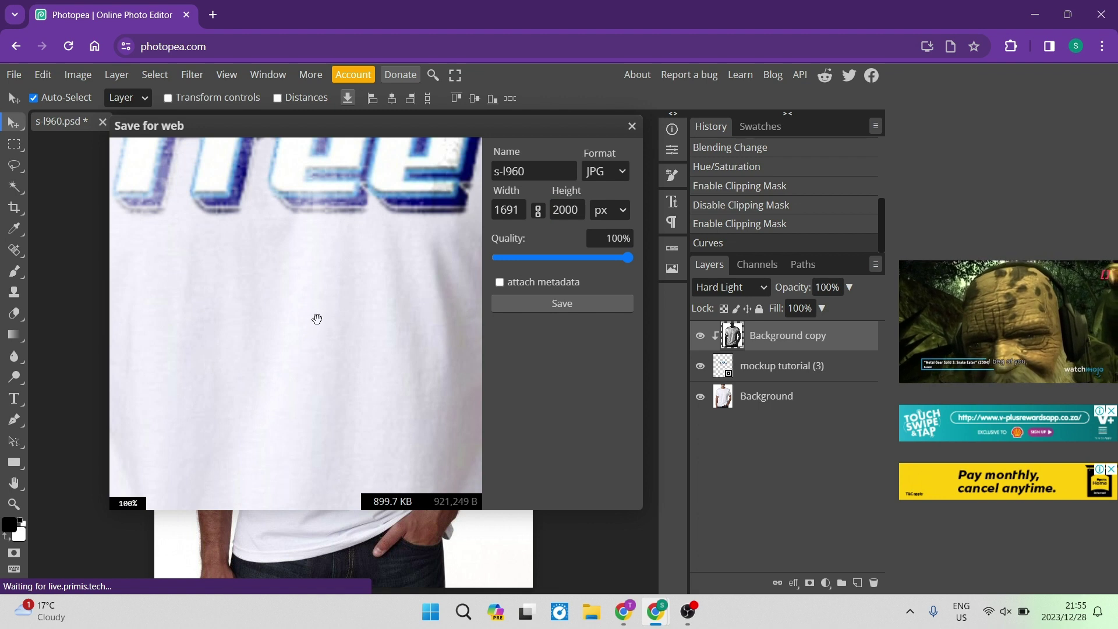
{"action": "scroll", "coordinate": [317, 319], "scroll_direction": "down", "scroll_amount": 3}
{"action": "scroll", "coordinate": [316, 319], "scroll_direction": "down", "scroll_amount": 1}
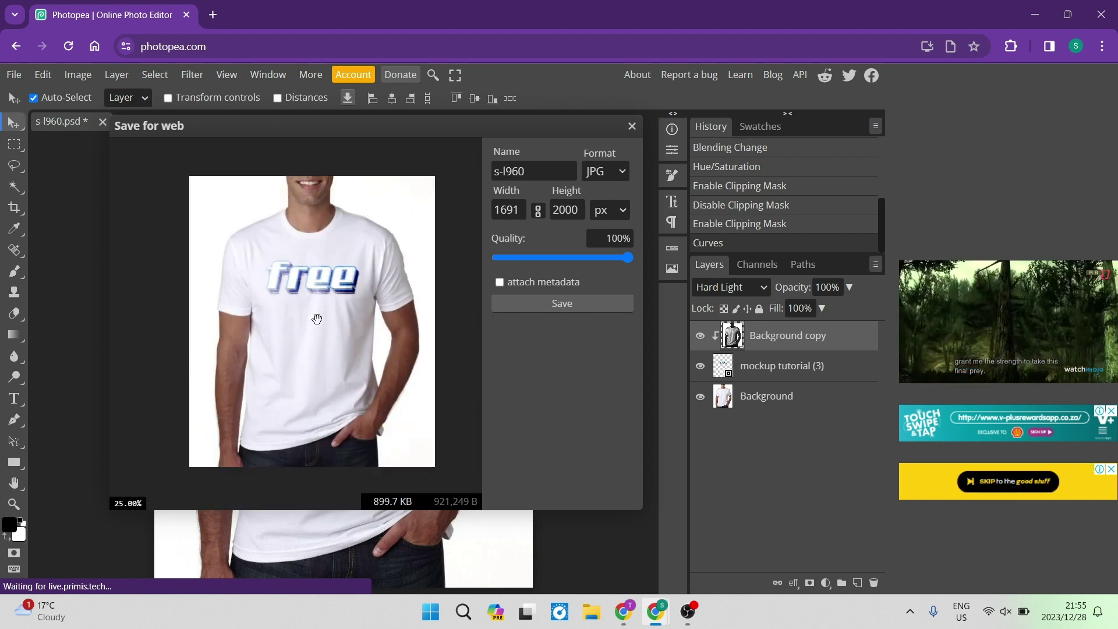